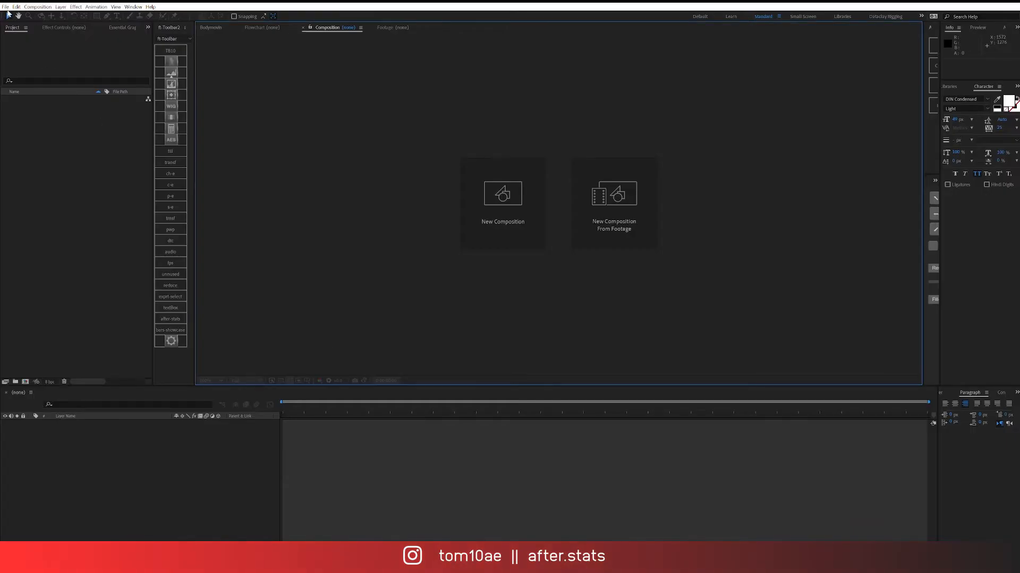
Step: Open the recent project bar-chart-race-showcase-1.aep and scrub its timeline back to the intro titles
{"action": "left_click", "coordinate": [5, 7]}
{"action": "mouse_move", "coordinate": [53, 40]}
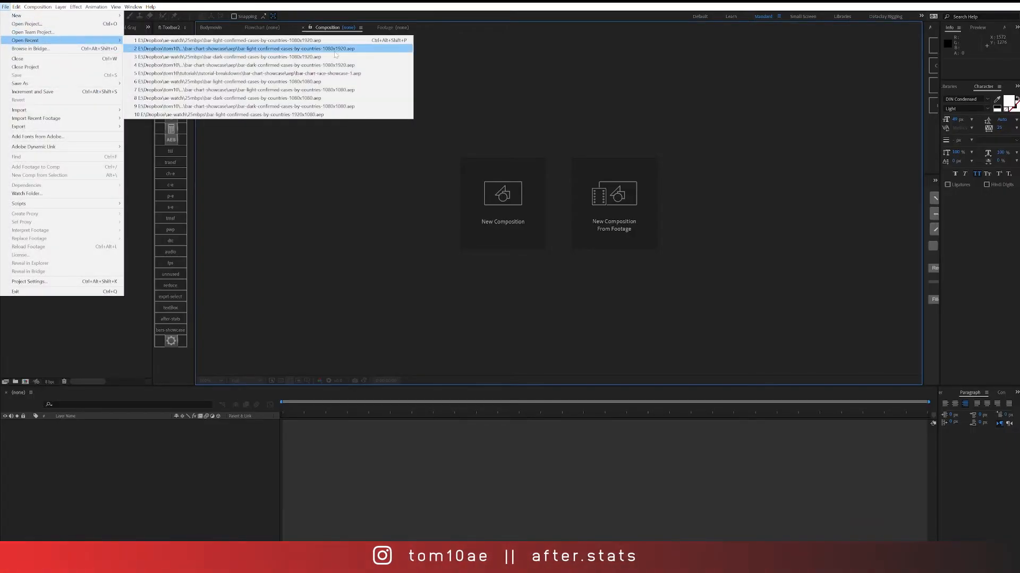
{"action": "left_click", "coordinate": [351, 73]}
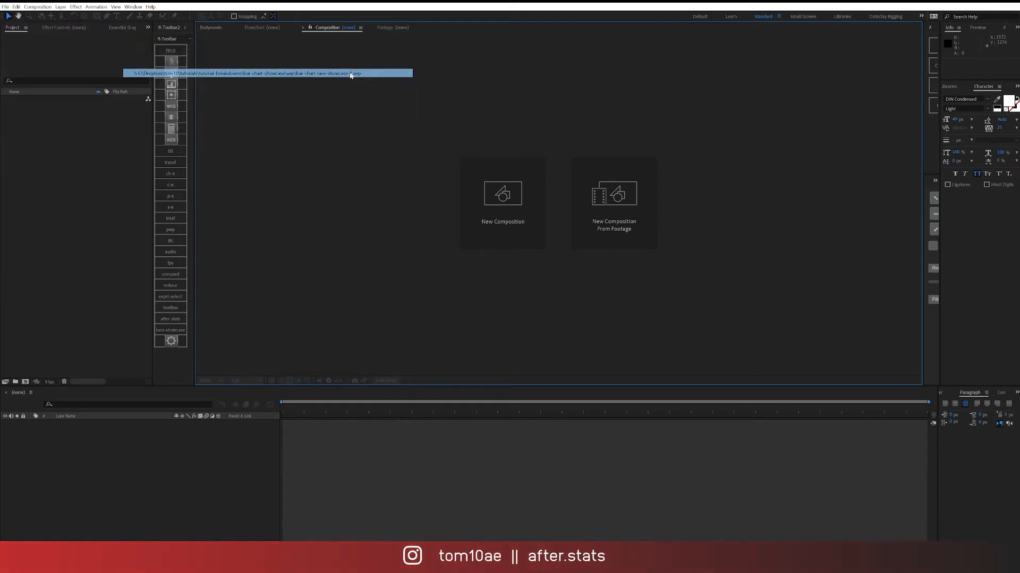
{"action": "left_click_drag", "start_coordinate": [571, 410], "coordinate": [313, 425]}
Step: Close the bar chart race showcase project
{"action": "left_click", "coordinate": [5, 7]}
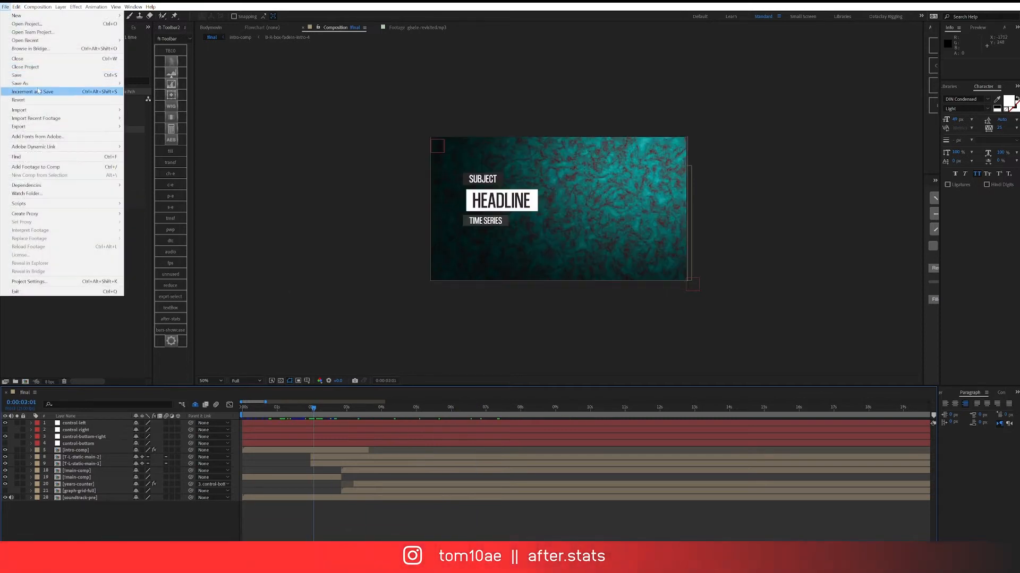
{"action": "left_click", "coordinate": [26, 67]}
{"action": "left_click", "coordinate": [533, 291]}
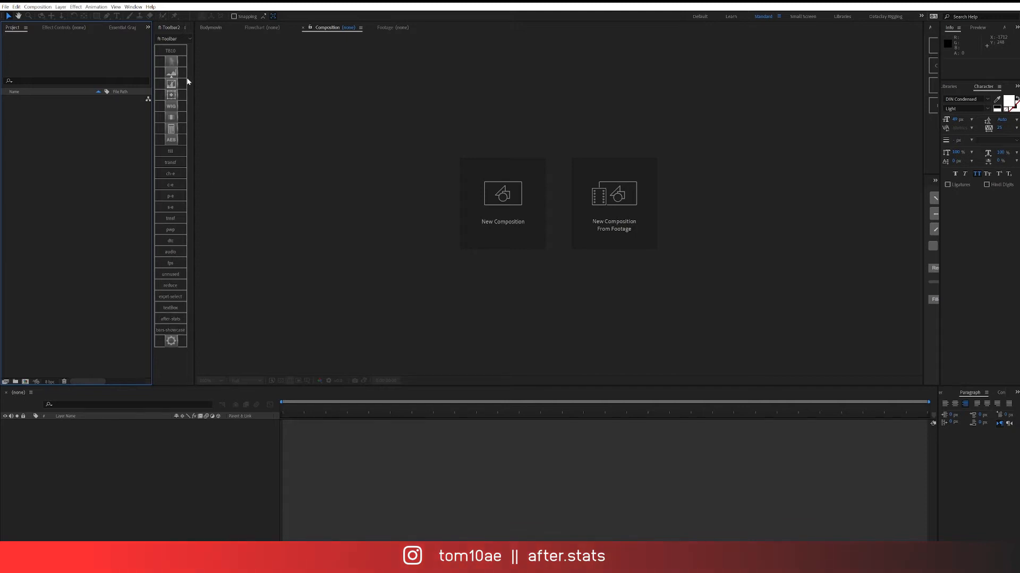
Step: Run the bar chart showcase script to generate the chart projects, and bring up the 25mbps folder window
{"action": "left_click", "coordinate": [168, 333]}
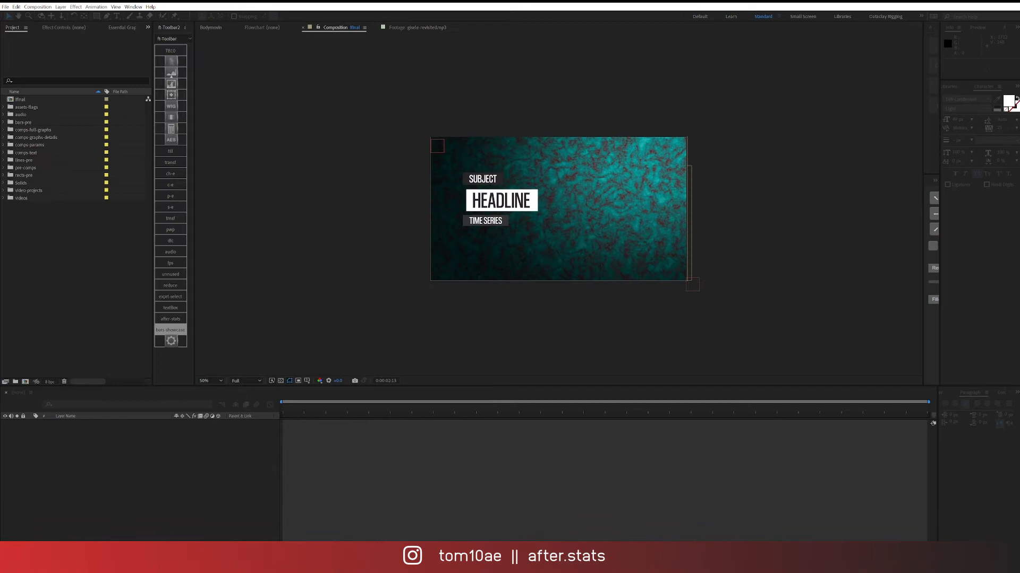
{"action": "left_click", "coordinate": [205, 563]}
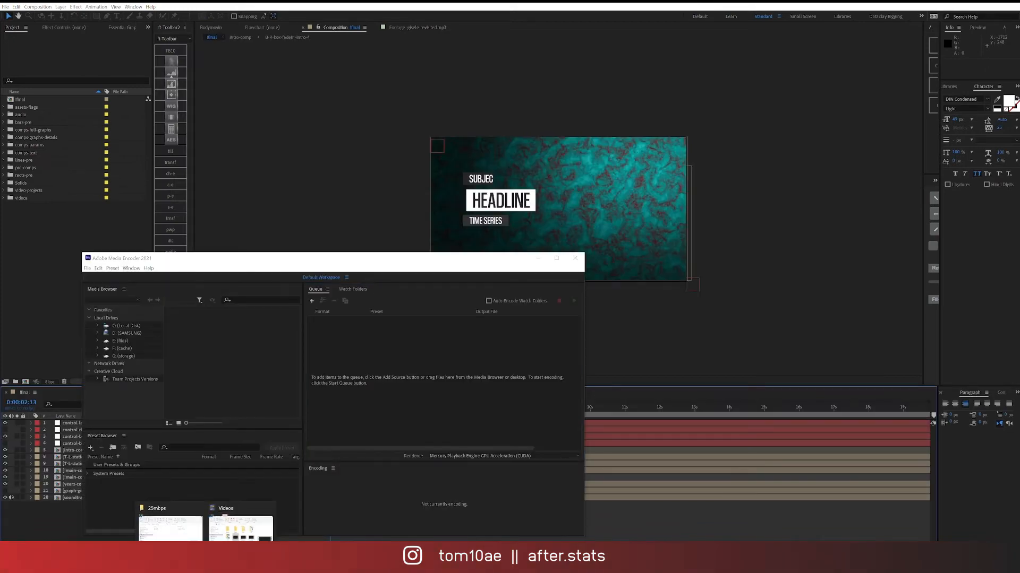
{"action": "left_click", "coordinate": [170, 527]}
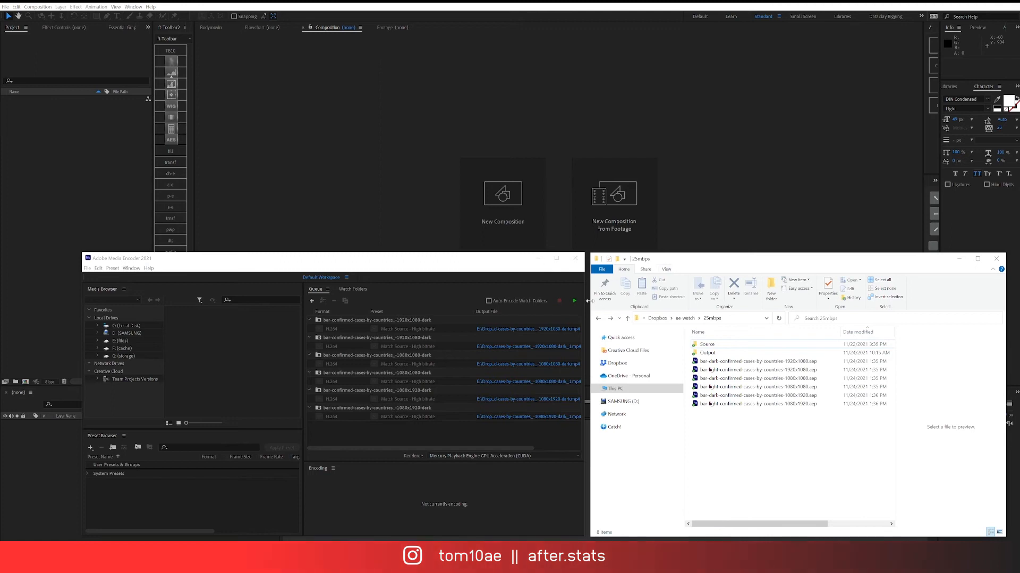
{"action": "left_click_drag", "start_coordinate": [425, 426], "coordinate": [326, 314]}
{"action": "key", "text": "Delete"}
{"action": "left_click_drag", "start_coordinate": [435, 254], "coordinate": [435, 254]}
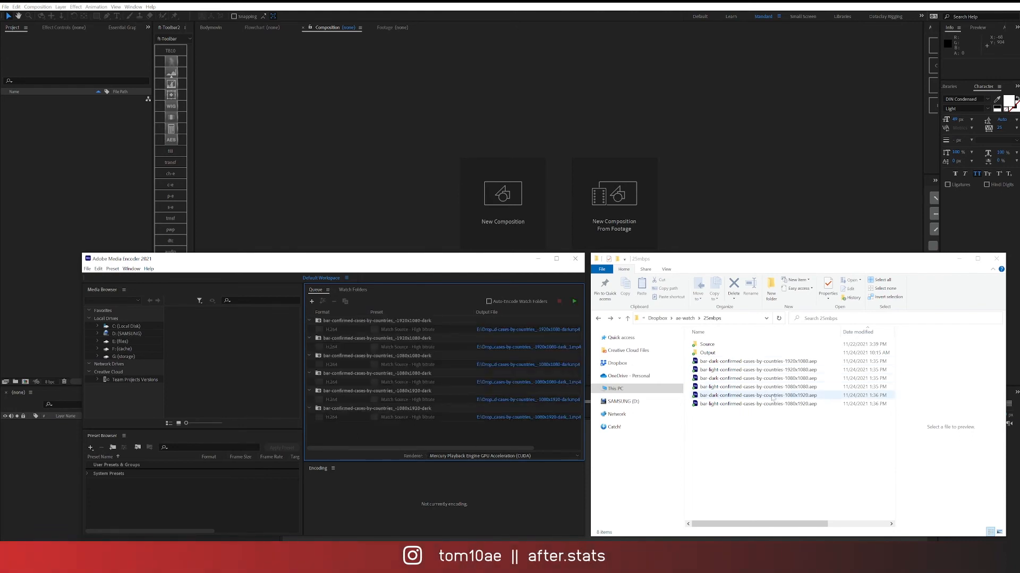
Step: Open bar-dark-confirmed-cases-by-countries-1920x1080.aep from the 25mbps folder and scrub its timeline to review the chart animation
{"action": "right_click", "coordinate": [772, 362]}
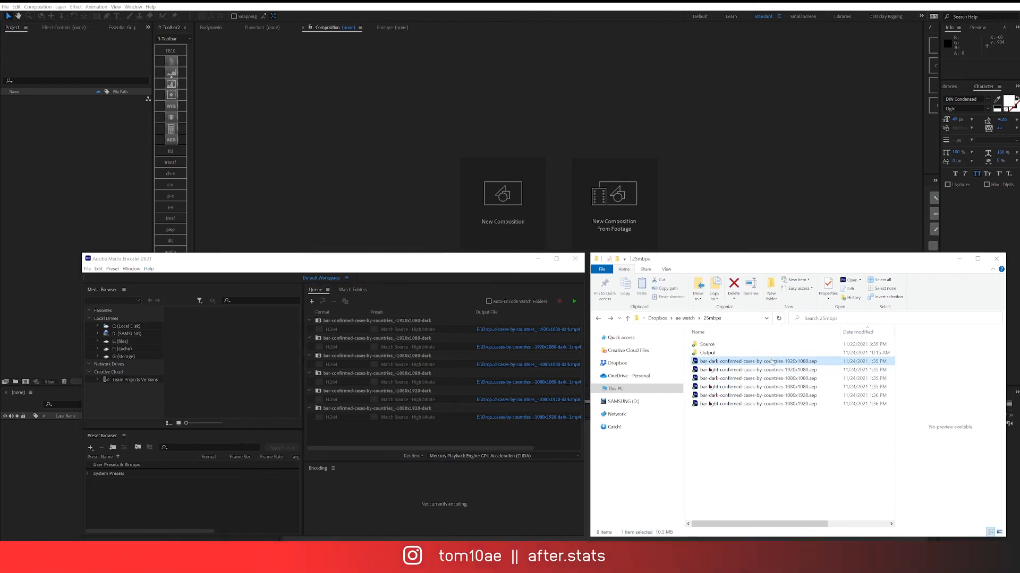
{"action": "left_click", "coordinate": [809, 99]}
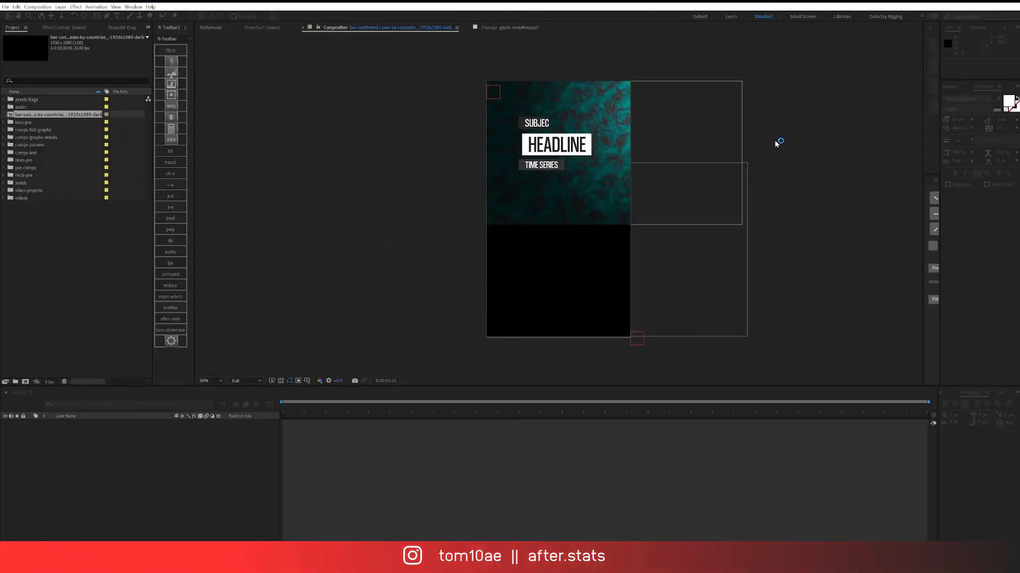
{"action": "left_click", "coordinate": [467, 407]}
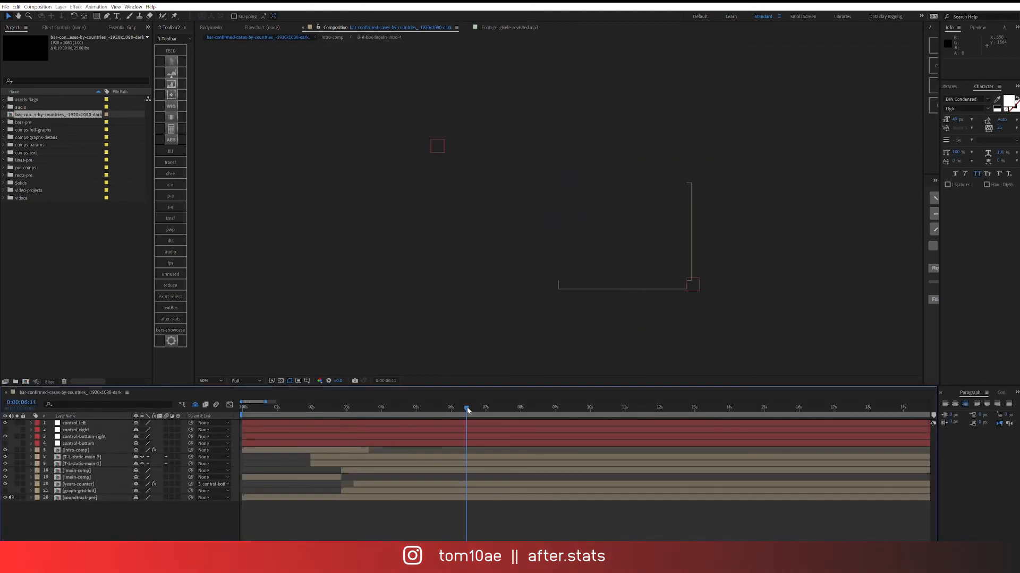
{"action": "left_click", "coordinate": [587, 409]}
{"action": "left_click_drag", "start_coordinate": [588, 415], "coordinate": [444, 419]}
{"action": "left_click_drag", "start_coordinate": [418, 418], "coordinate": [483, 416]}
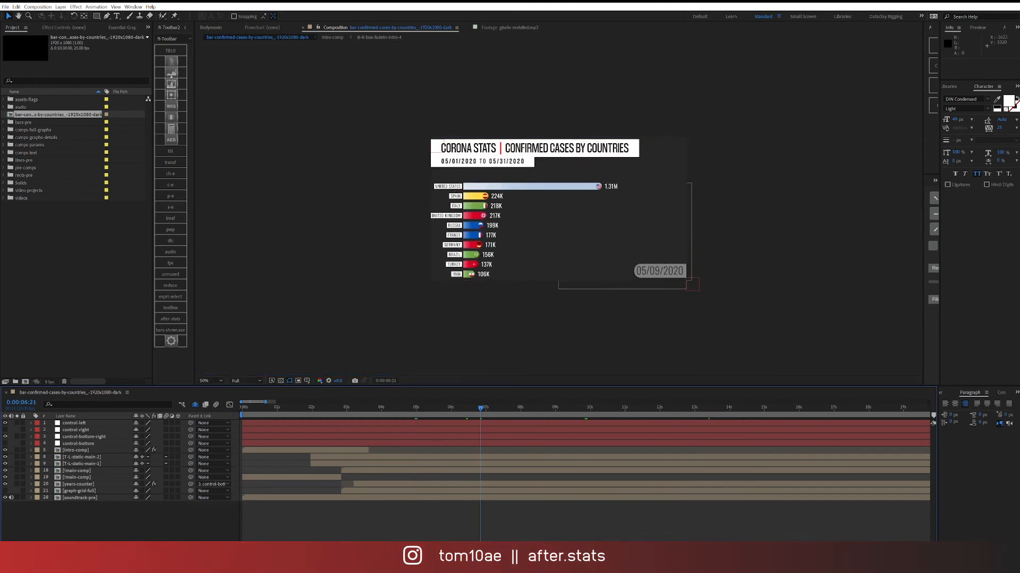
Step: Open bar-light-confirmed-cases-by-countries-1080x1080.aep from the 25mbps folder and review its chart at several points in time
{"action": "left_click", "coordinate": [240, 524]}
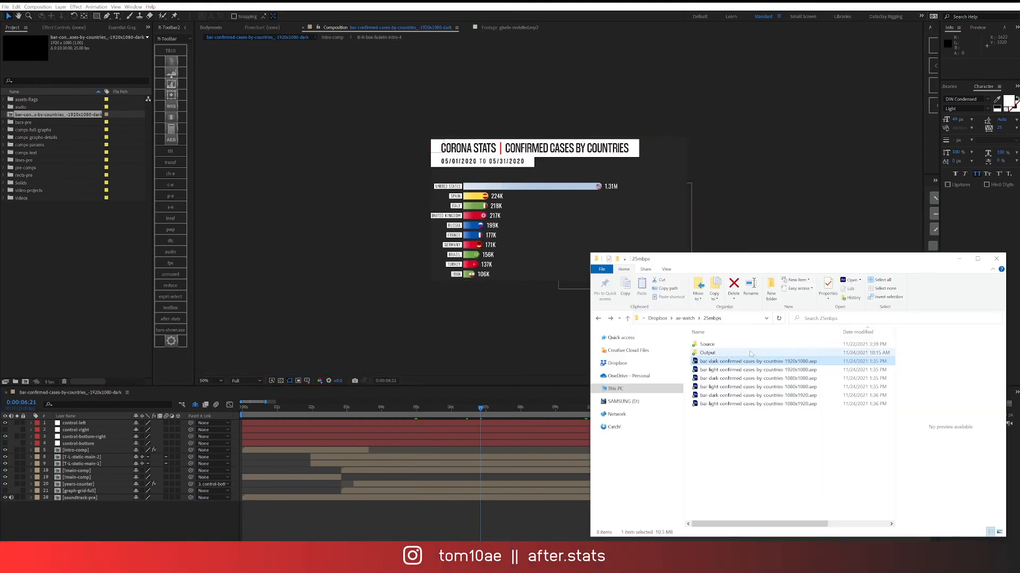
{"action": "left_click", "coordinate": [733, 387]}
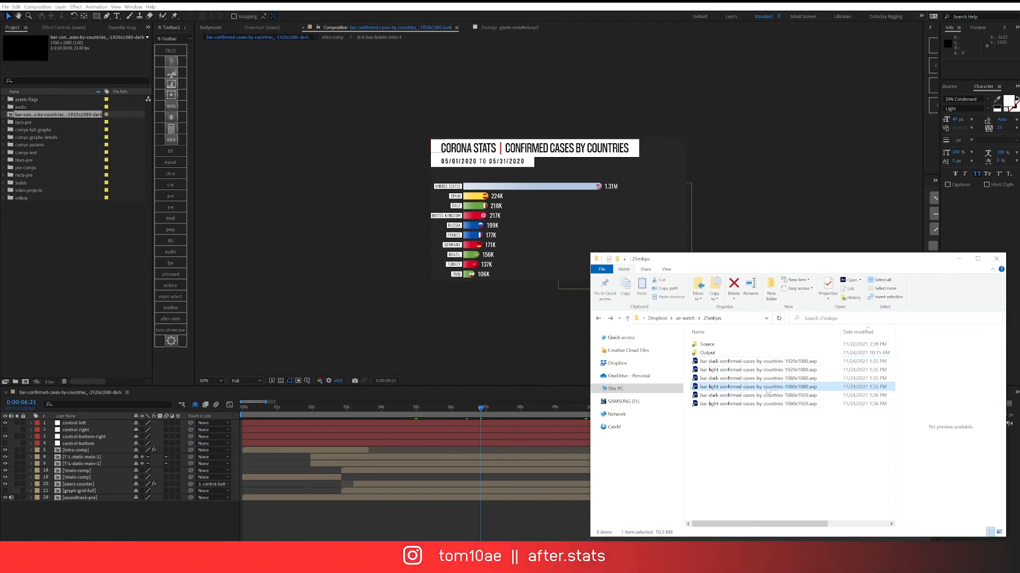
{"action": "double_click", "coordinate": [732, 387]}
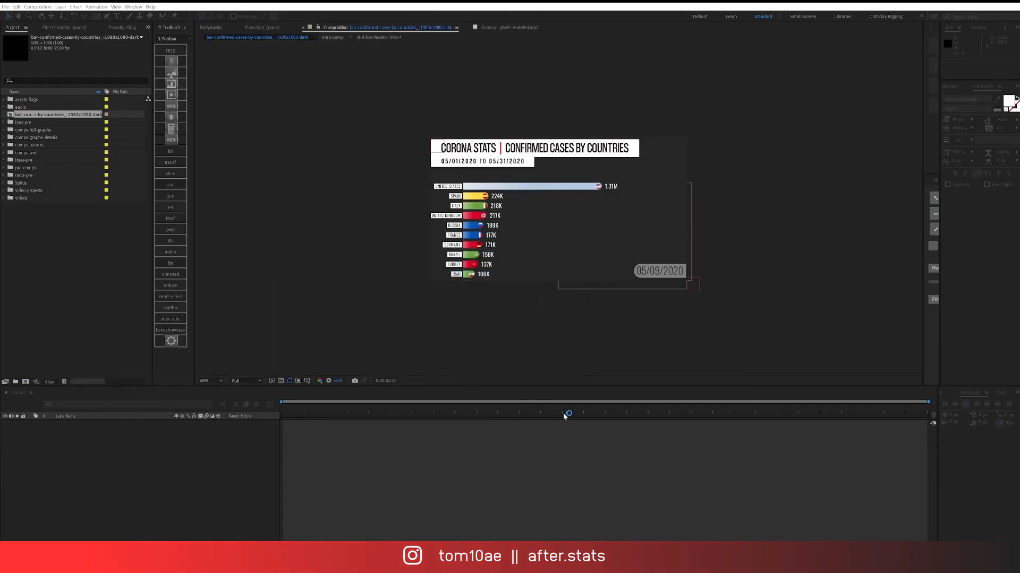
{"action": "left_click_drag", "start_coordinate": [564, 411], "coordinate": [461, 409]}
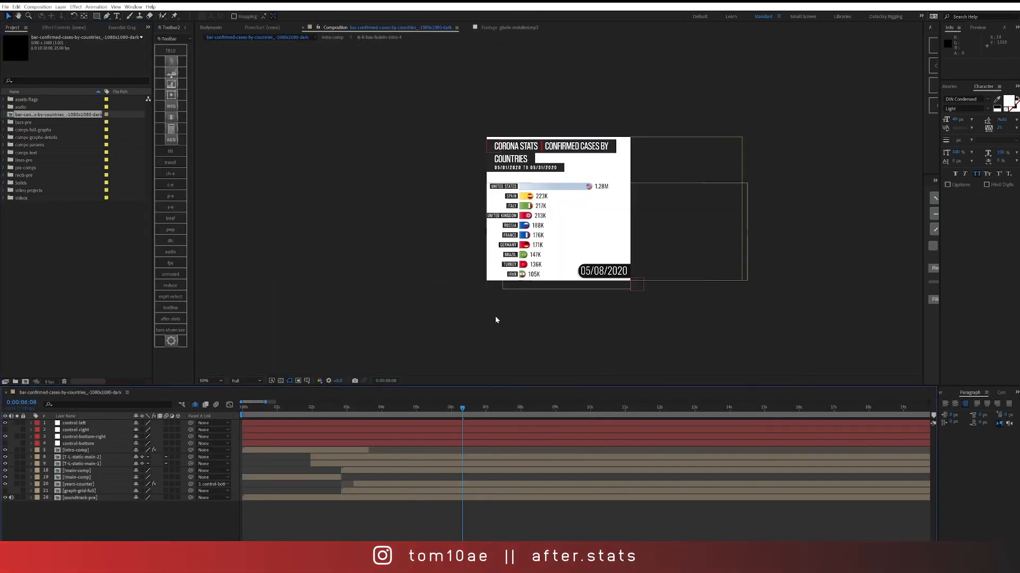
{"action": "scroll", "coordinate": [559, 285], "scroll_direction": "up", "scroll_amount": 2}
{"action": "left_click_drag", "start_coordinate": [512, 407], "coordinate": [654, 407]}
{"action": "left_click", "coordinate": [582, 411]}
Step: Open the dark 1080x1080 confirmed-cases-by-countries project from the 25mbps folder and scrub its timeline to review the chart
{"action": "left_click", "coordinate": [206, 562]}
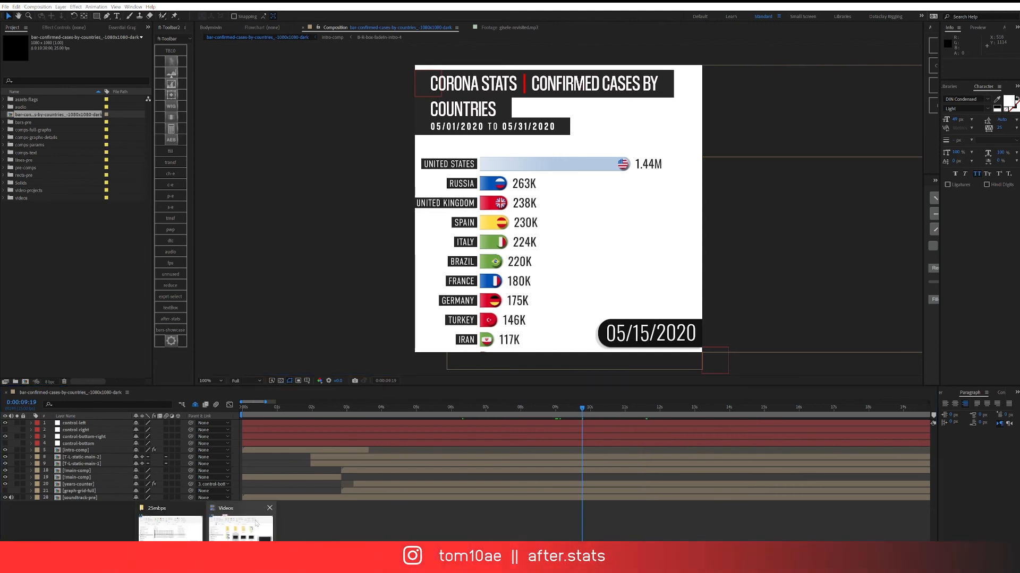
{"action": "left_click", "coordinate": [170, 523]}
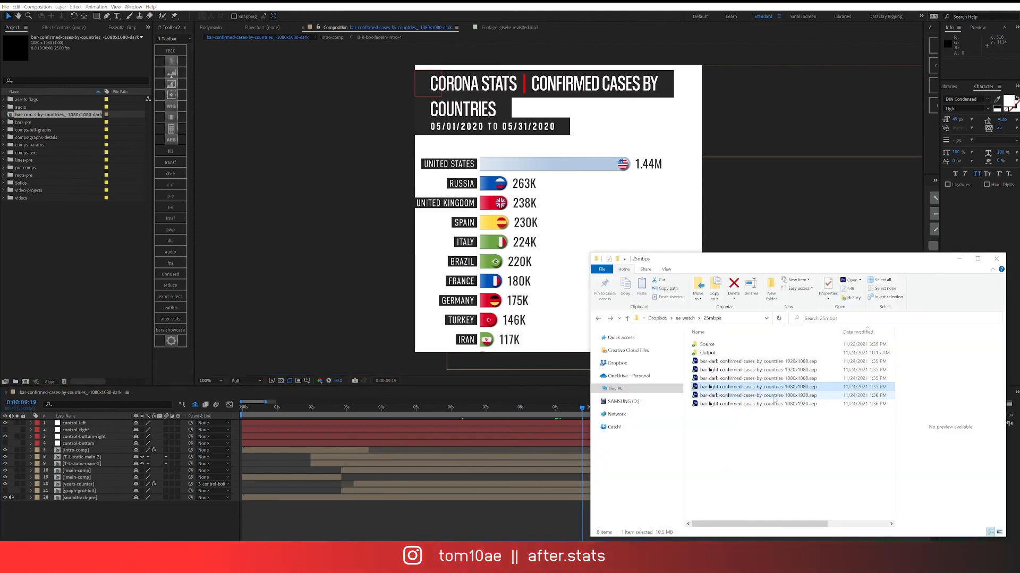
{"action": "double_click", "coordinate": [774, 396]}
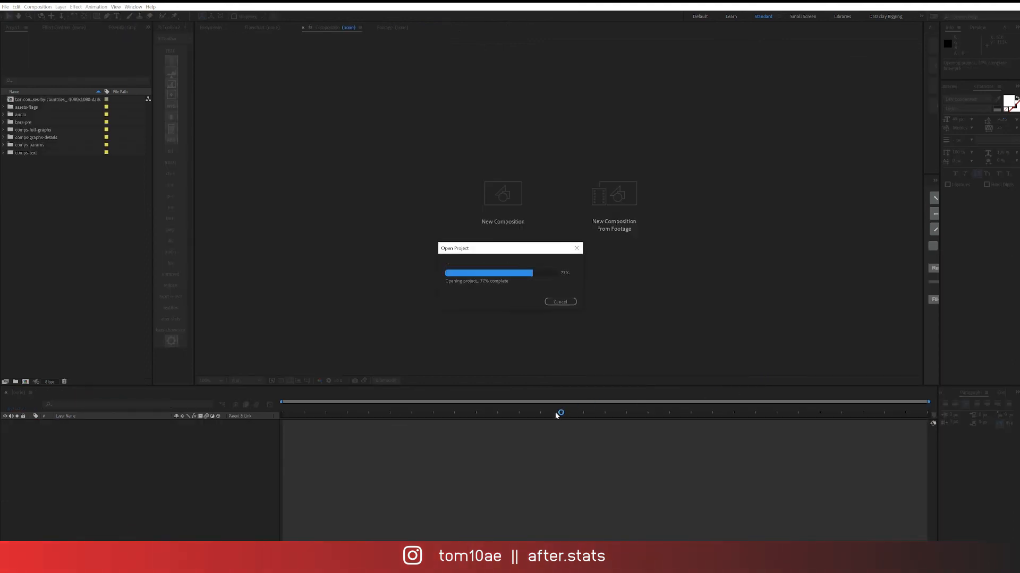
{"action": "left_click_drag", "start_coordinate": [558, 413], "coordinate": [445, 413]}
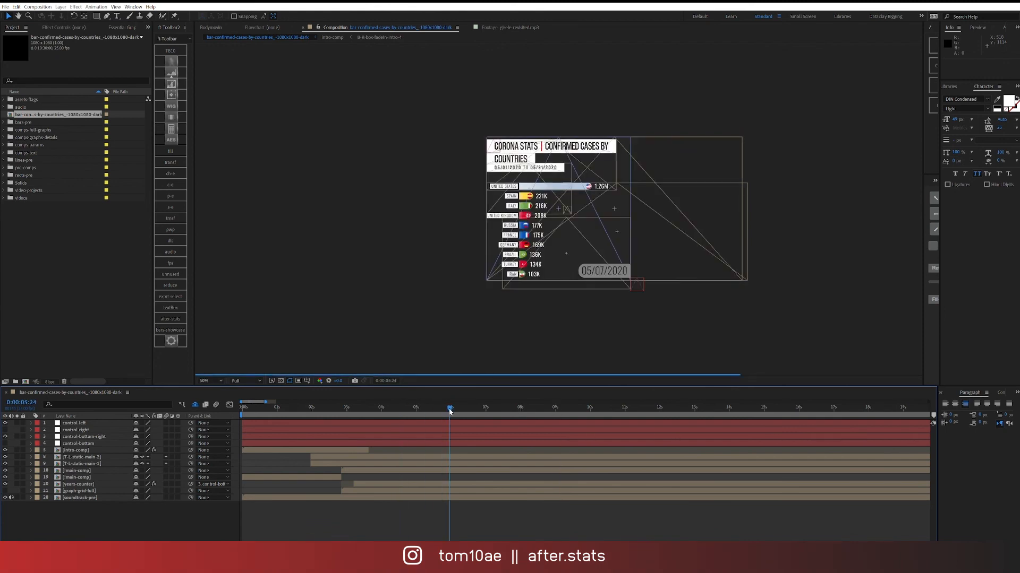
{"action": "left_click", "coordinate": [588, 416]}
{"action": "left_click_drag", "start_coordinate": [588, 416], "coordinate": [671, 414]}
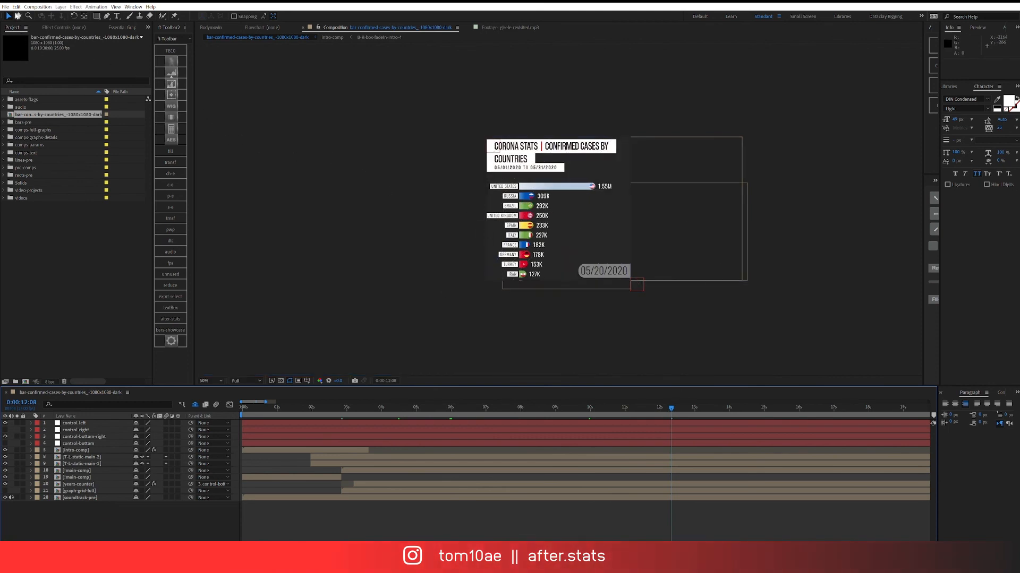
Step: Close the dark 1080x1080 chart project after viewing its composition at 100%
{"action": "left_click", "coordinate": [6, 7]}
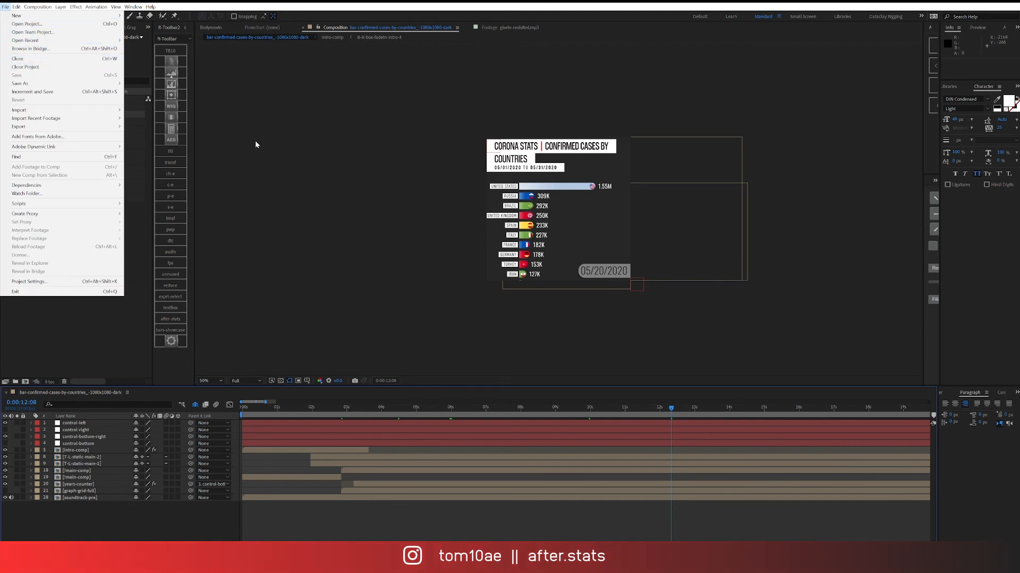
{"action": "left_click", "coordinate": [278, 133]}
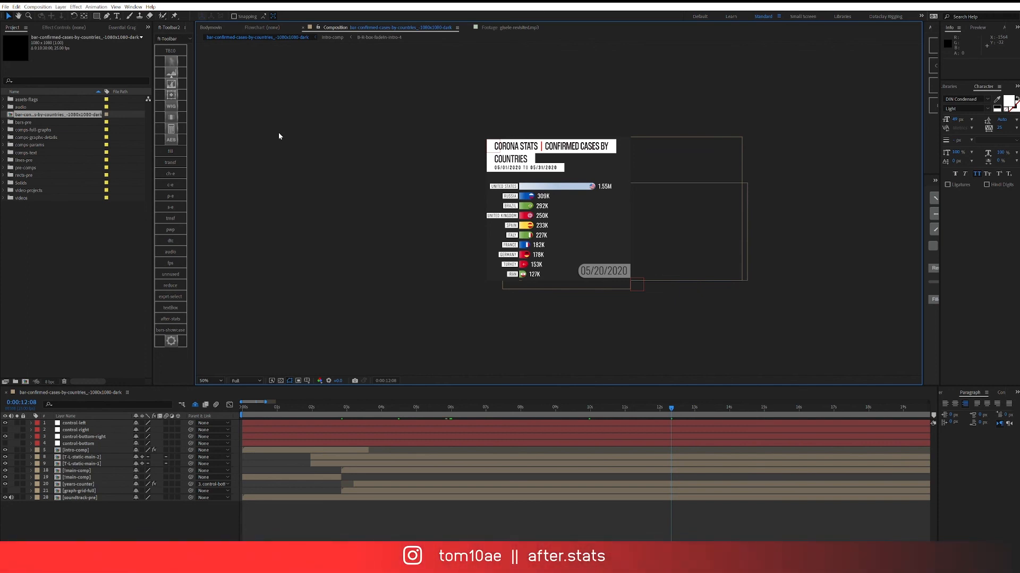
{"action": "key", "text": "slash"}
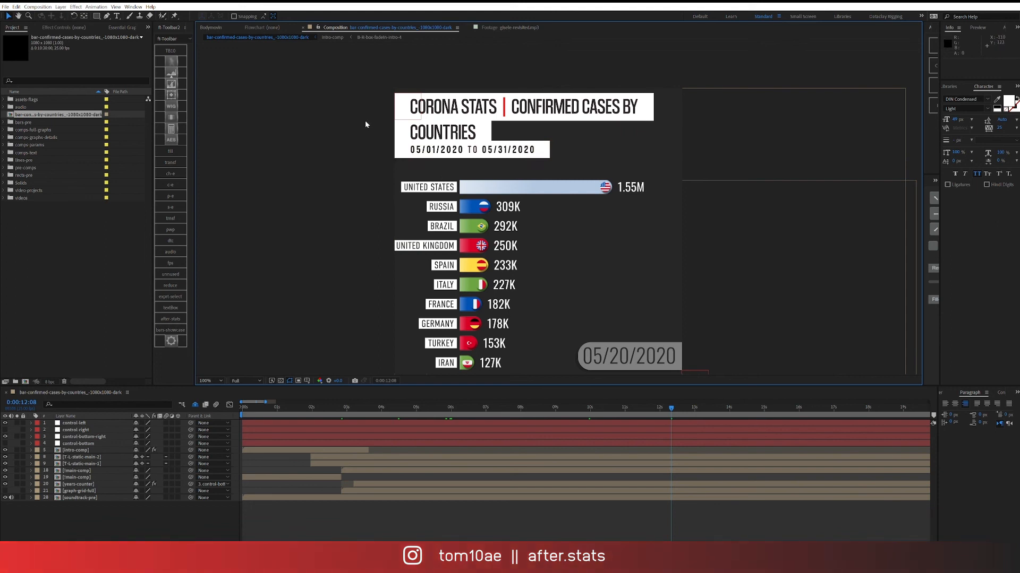
{"action": "left_click", "coordinate": [5, 6]}
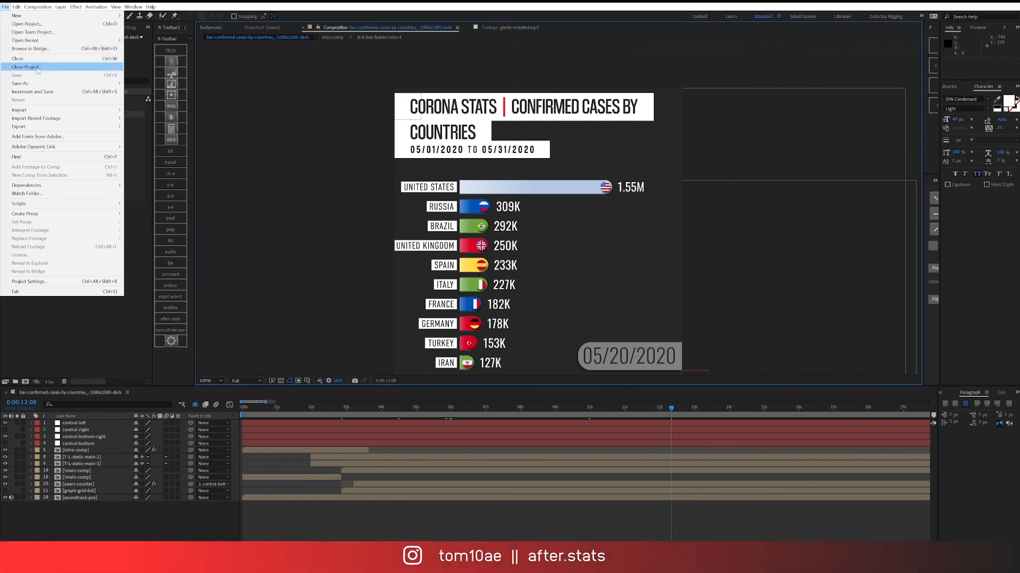
{"action": "left_click", "coordinate": [37, 68]}
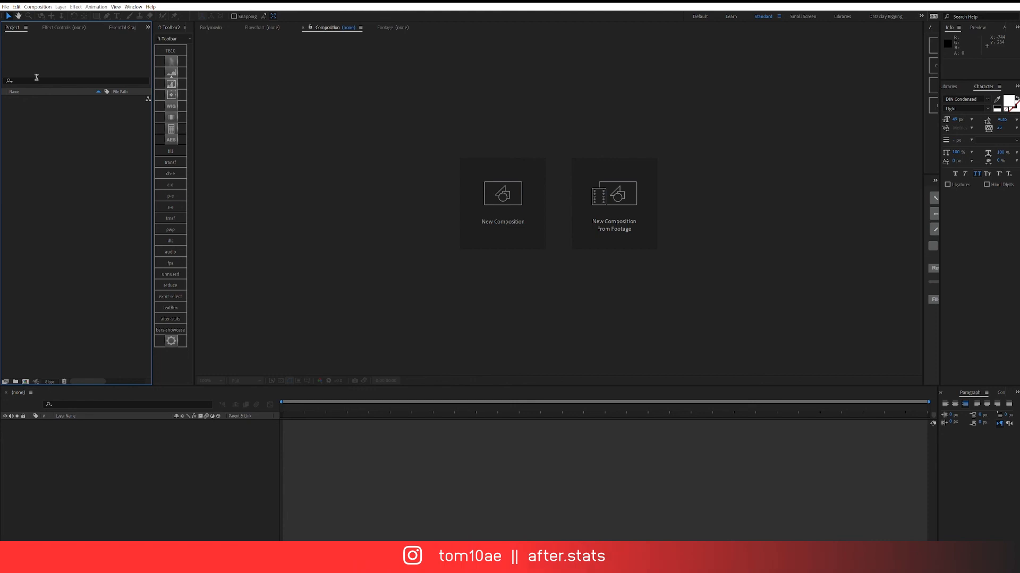